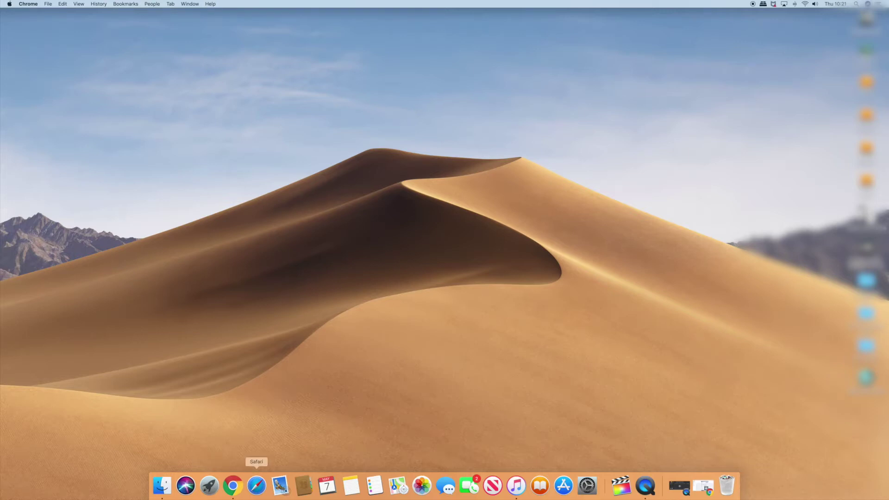
# Step: Bring the Facebook window back and open the BlueSky Video Marketing page's Publishing Tools
pyautogui.click(242, 493)
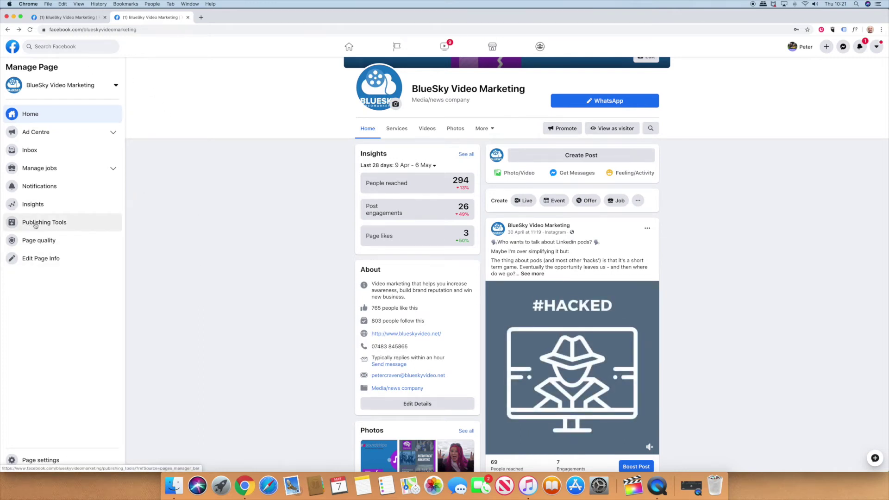
pyautogui.click(35, 225)
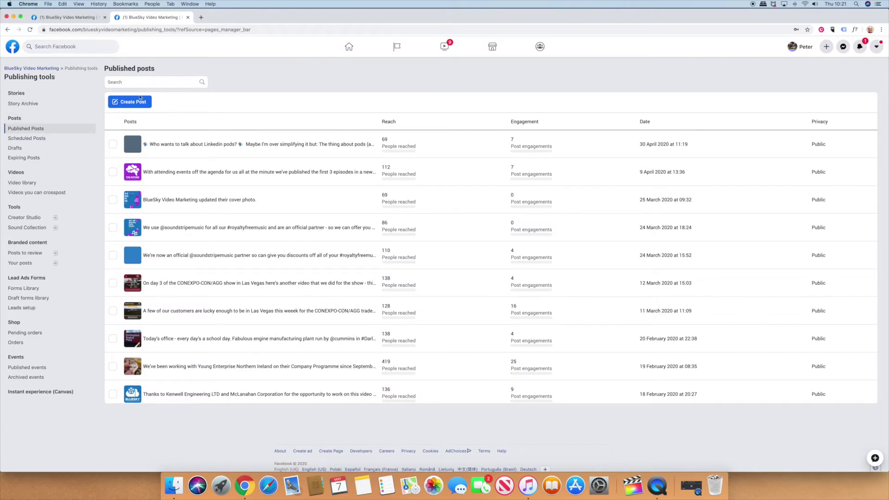
# Step: Create a new page post and upload the video let's talk marketing strategy.mp4 through Photo/Video
pyautogui.click(138, 105)
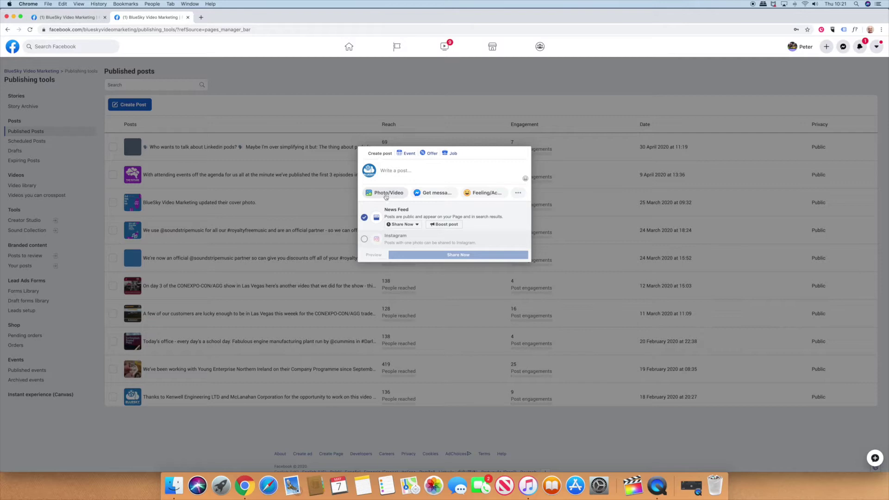
pyautogui.click(386, 193)
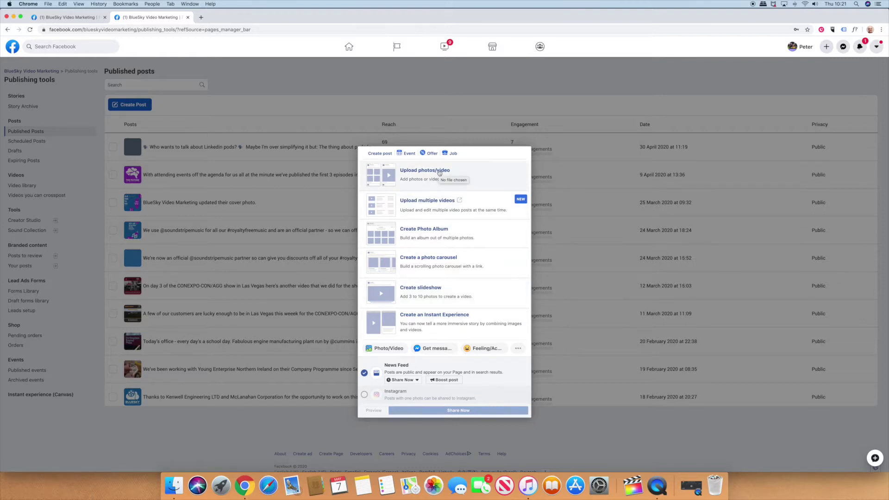
pyautogui.click(439, 173)
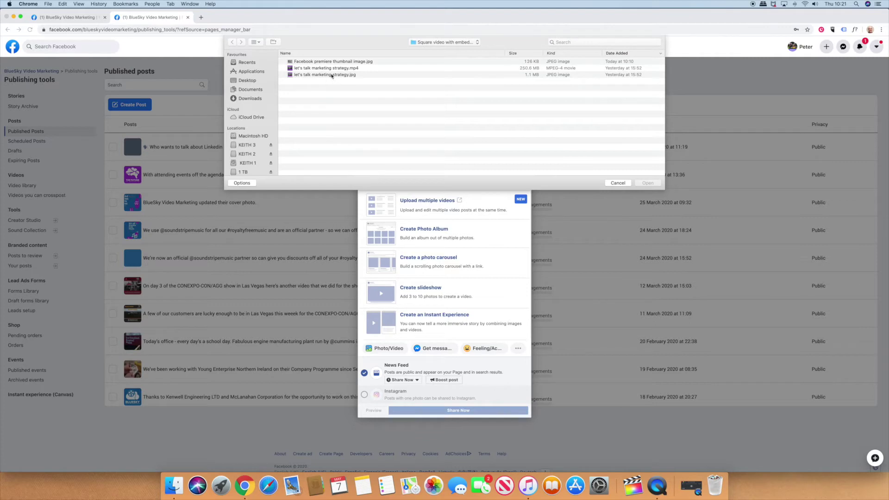
pyautogui.click(322, 69)
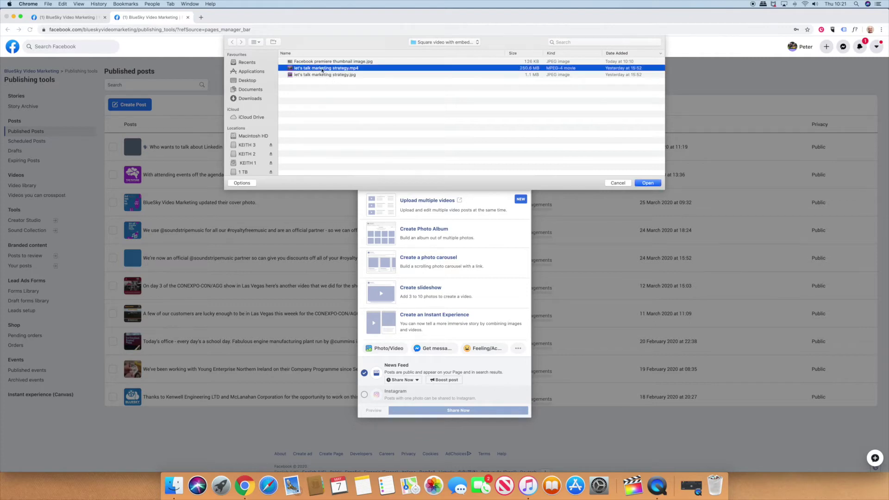
pyautogui.click(644, 184)
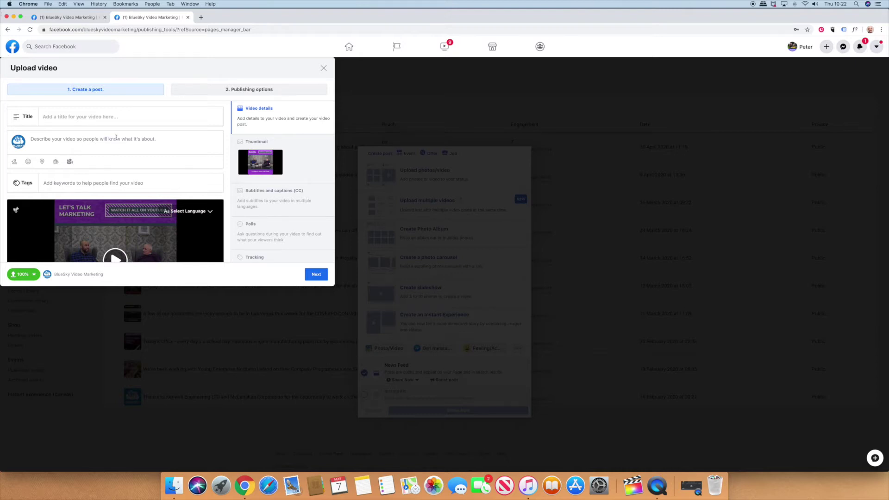
# Step: Return to the first tab's upload form with title "Let's talk marketing strategy" and the 'What is marketing?' description
pyautogui.click(69, 19)
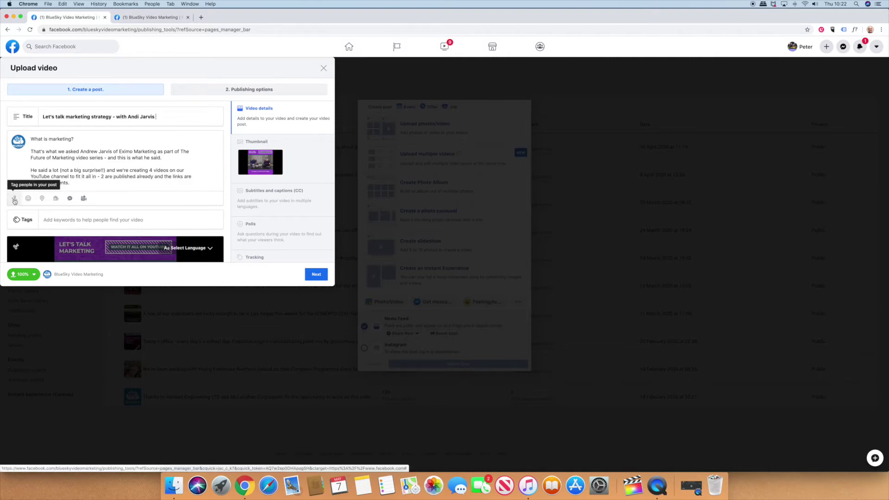
# Step: Tag The Future of Marketing page, the interviewee and the Eximo Marketing page in the post
pyautogui.click(15, 200)
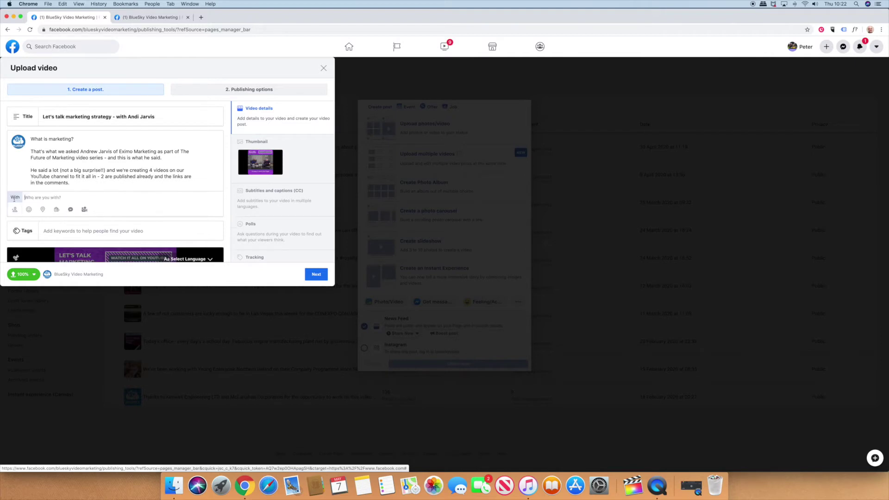
pyautogui.write('the future')
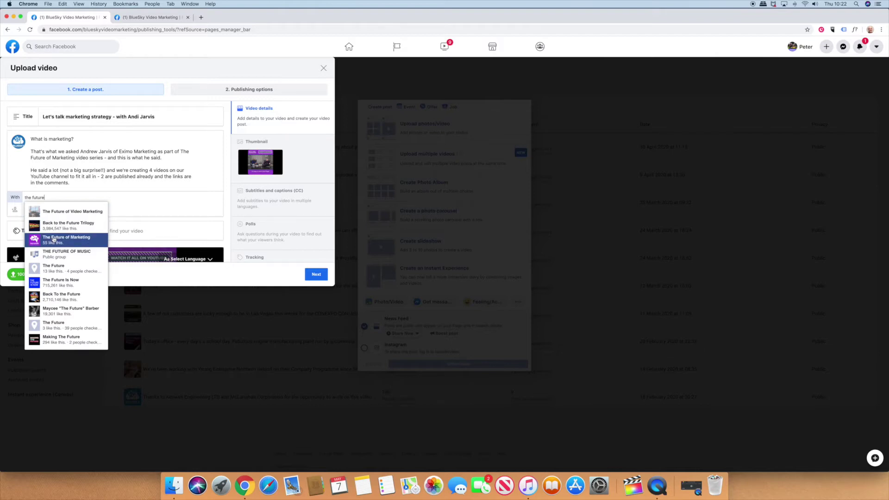
pyautogui.click(53, 239)
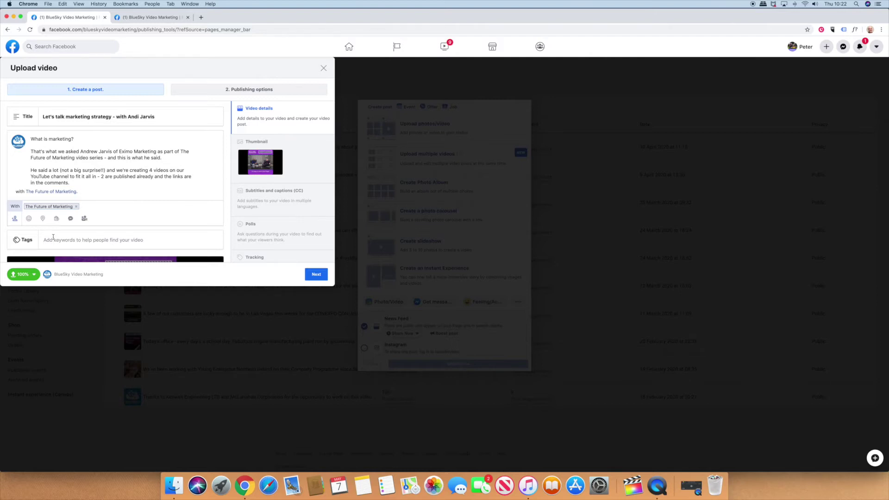
pyautogui.write('andrew j')
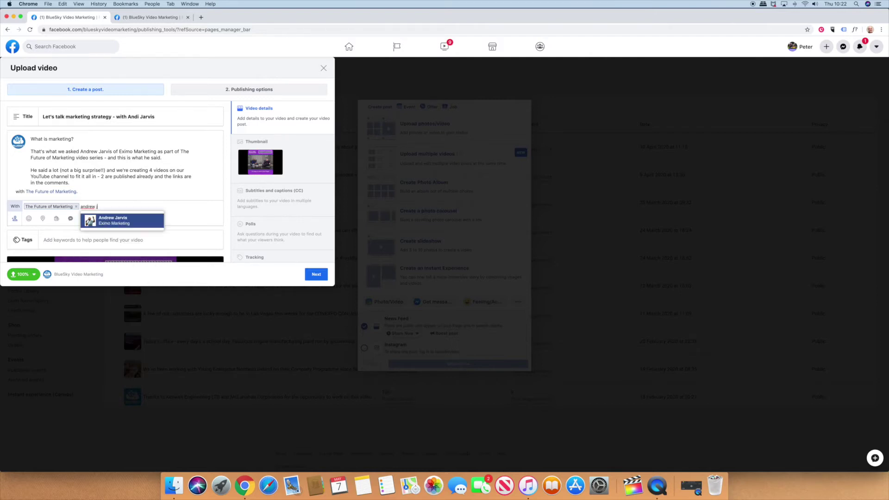
pyautogui.write('arvi')
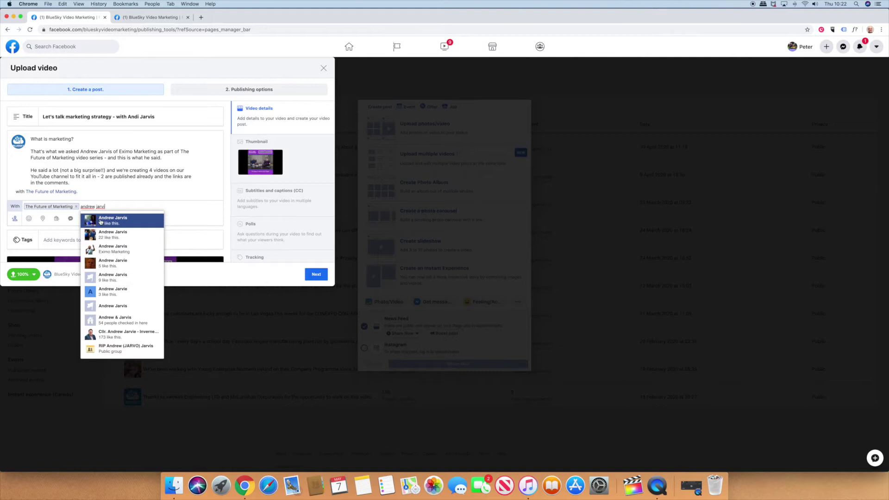
pyautogui.write('s')
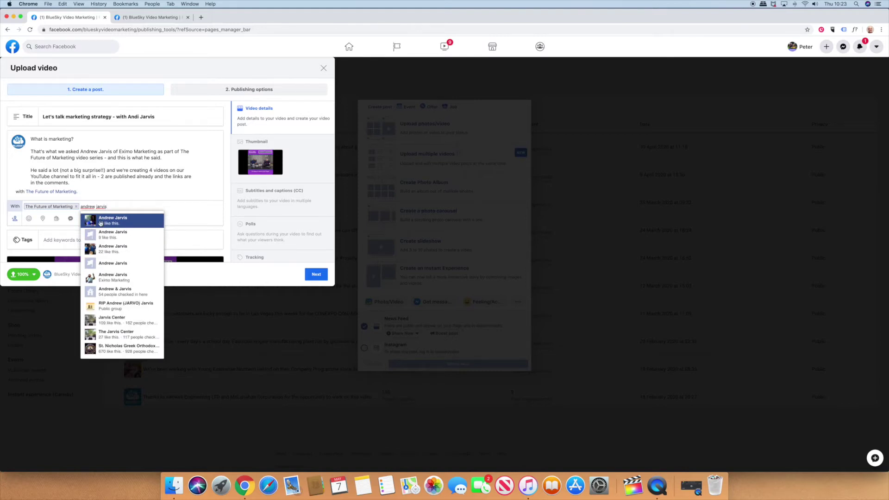
pyautogui.click(111, 277)
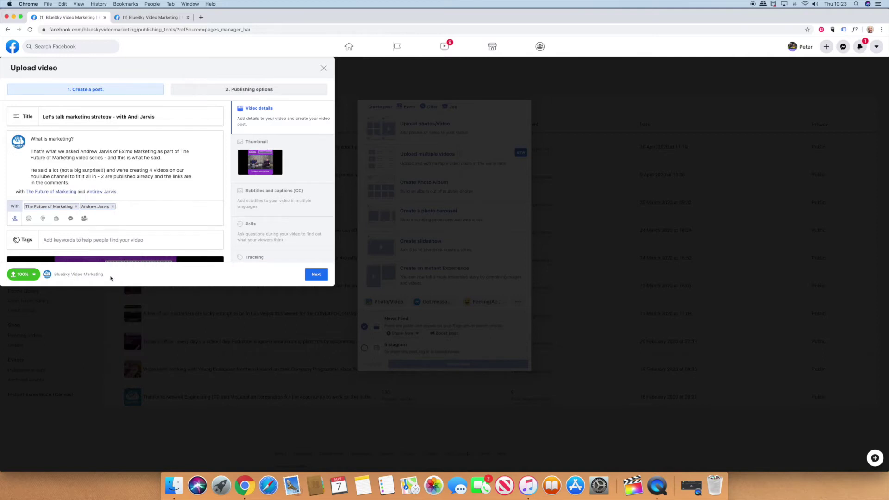
pyautogui.write('eximo')
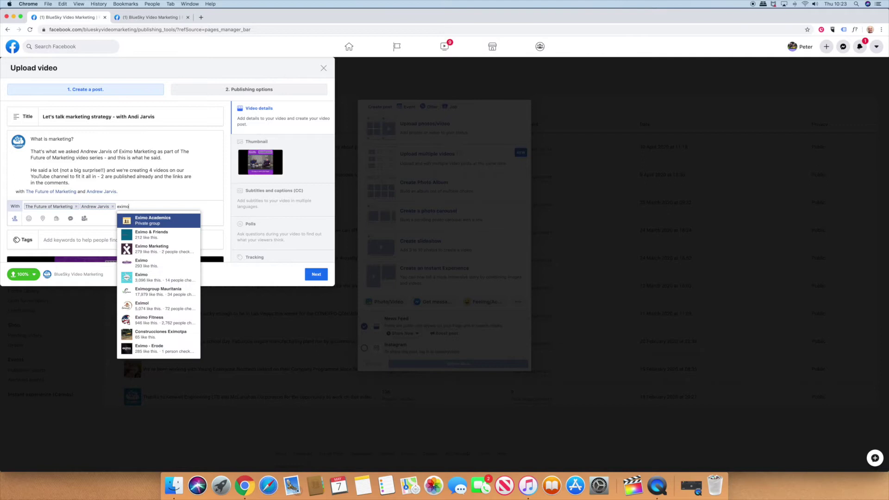
pyautogui.click(167, 251)
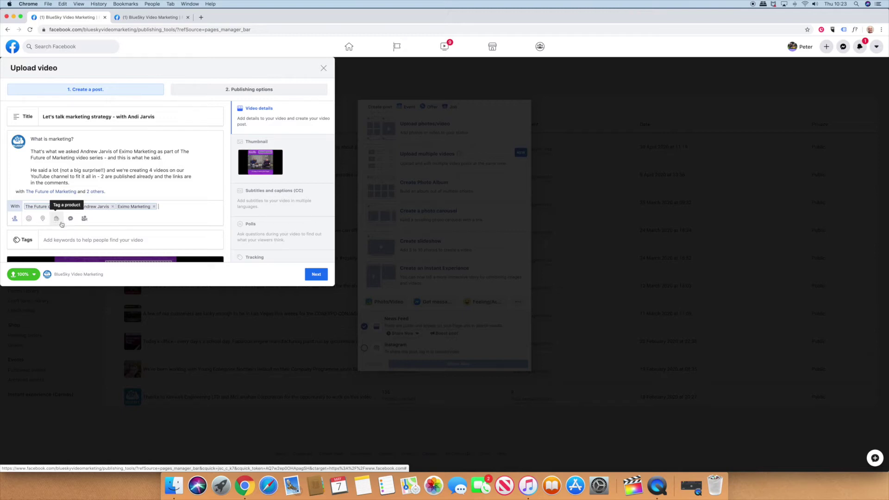
# Step: Add a Messenger reply button and the video tags 'marketing' and 'the future of marketing'
pyautogui.click(70, 220)
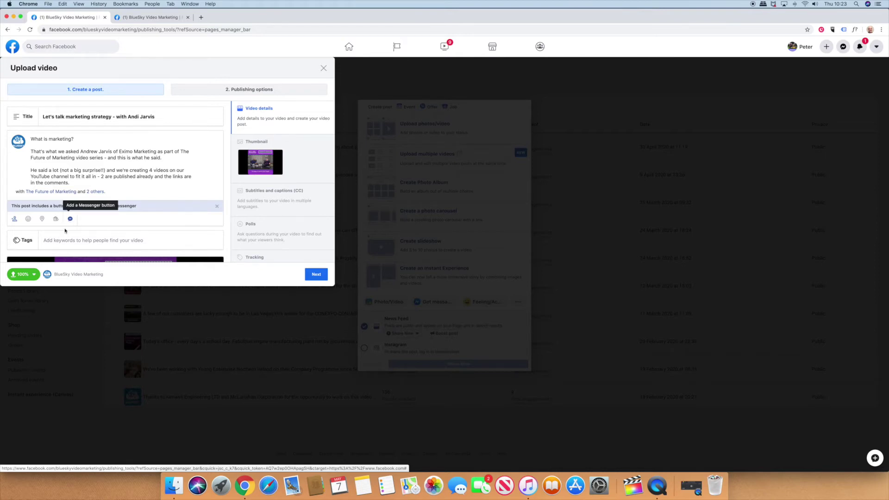
pyautogui.click(67, 241)
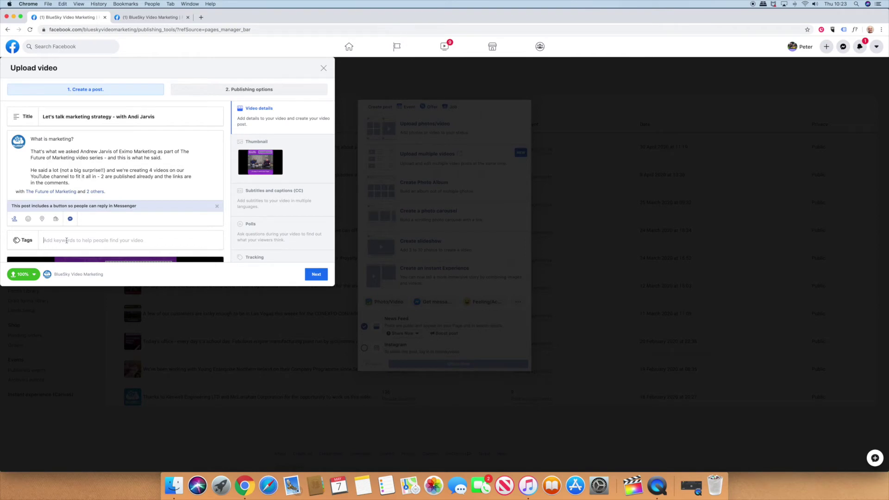
pyautogui.write('marketing')
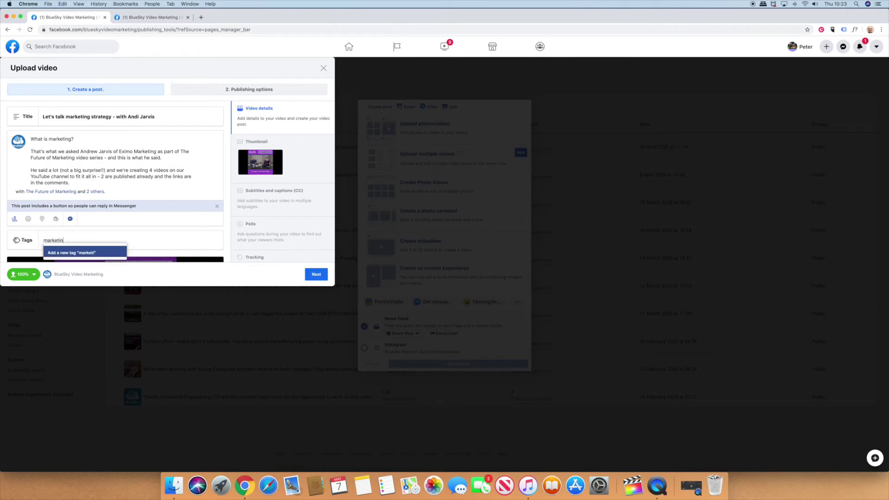
pyautogui.click(71, 331)
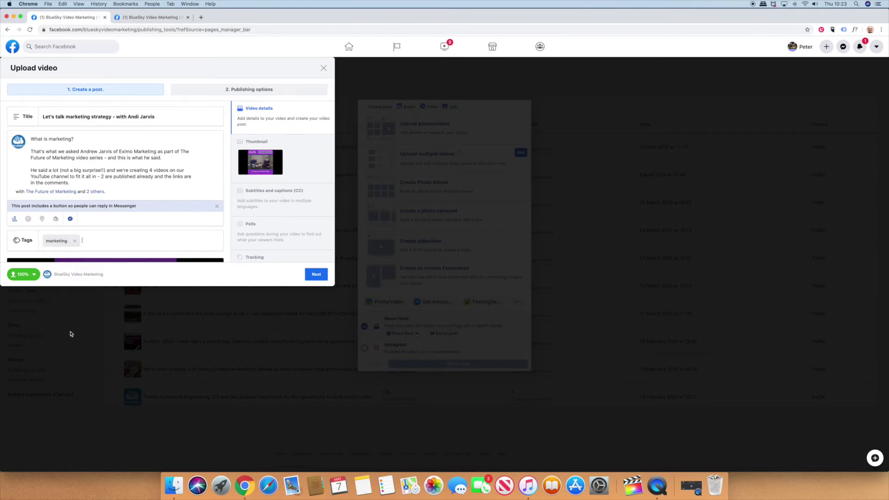
pyautogui.write('the fut')
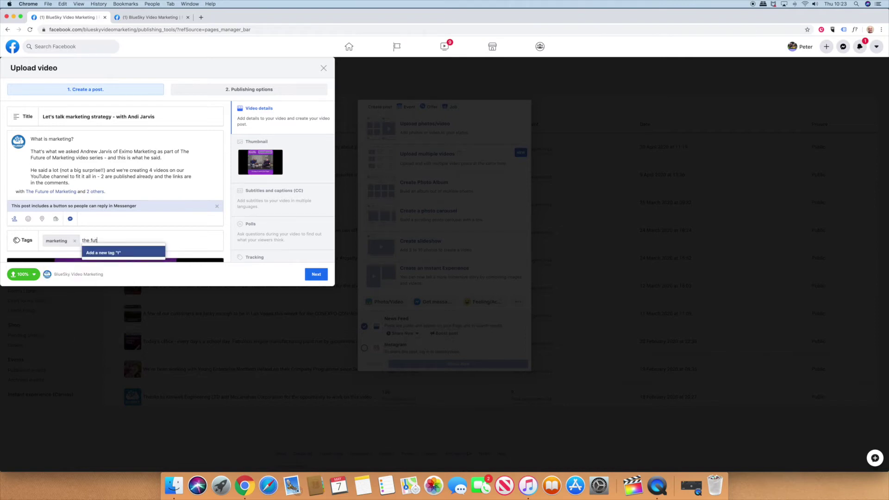
pyautogui.write('ure of marketing')
pyautogui.click(117, 253)
# Step: Choose English from the video's Select Language dropdown
pyautogui.scroll(-5, 186, 167)
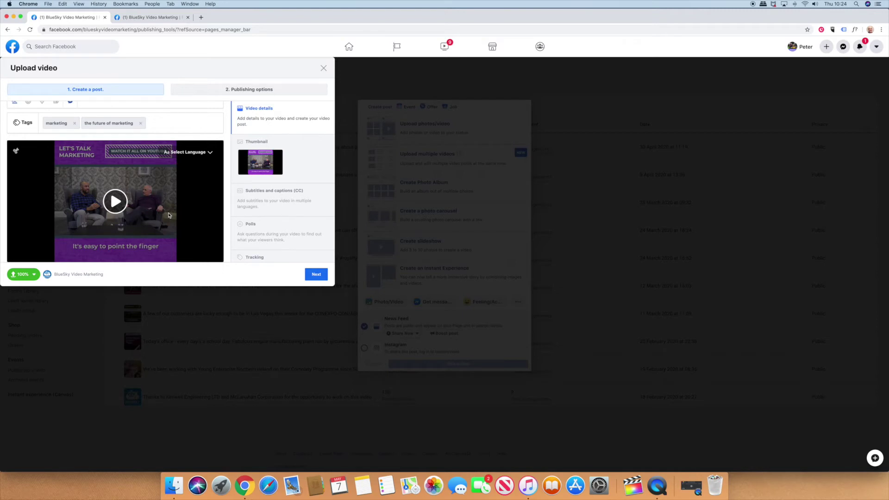
pyautogui.click(211, 153)
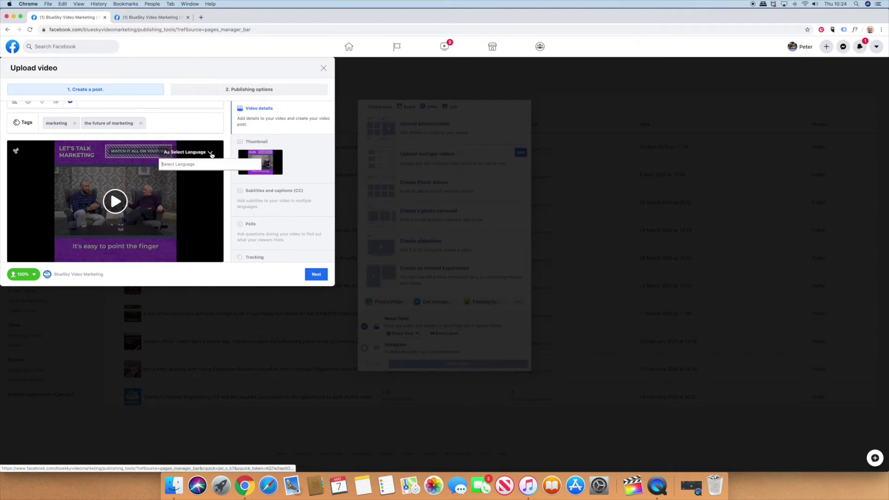
pyautogui.write('enf')
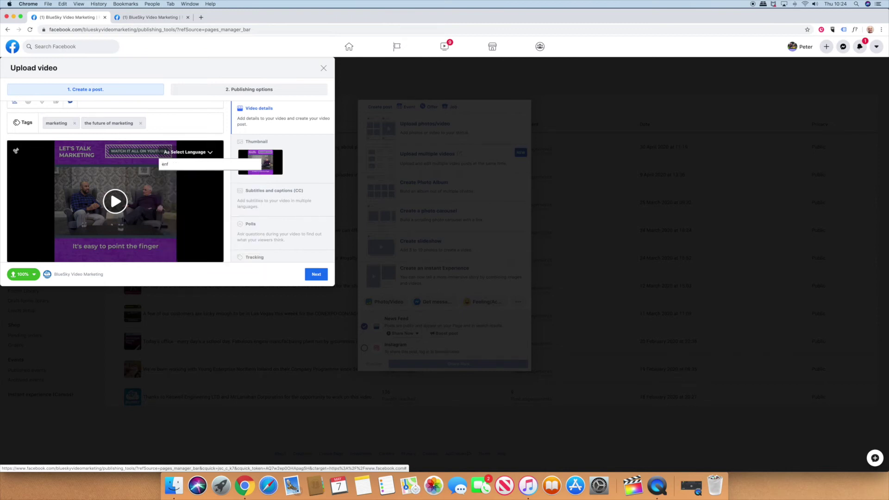
pyautogui.press('BackSpace')
pyautogui.click(198, 173)
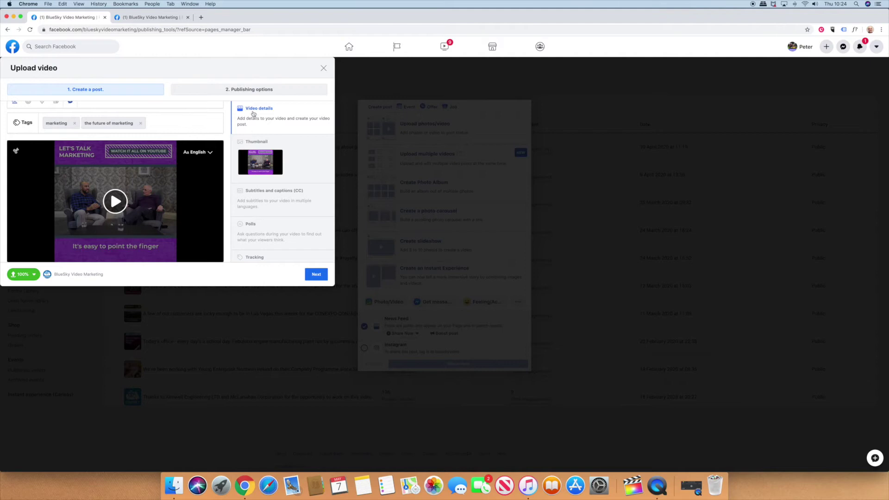
# Step: Open the Thumbnail section and browse several auto-generated thumbnail frames
pyautogui.click(300, 157)
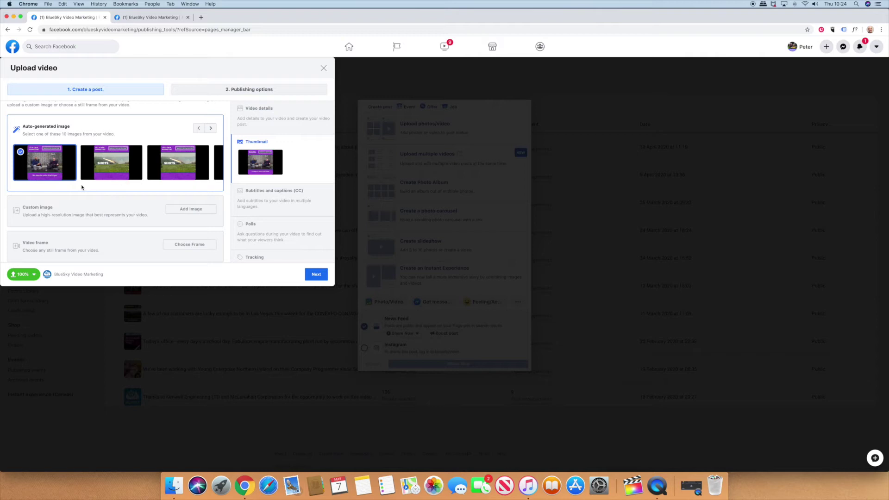
pyautogui.click(212, 128)
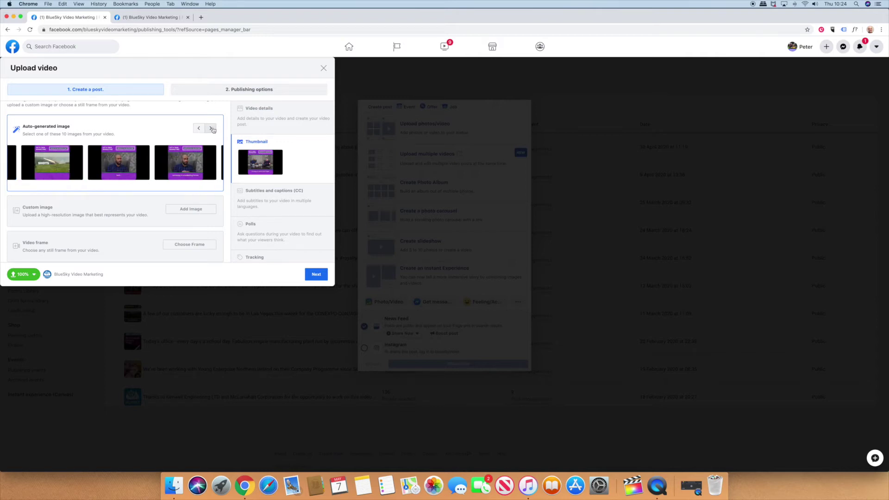
pyautogui.click(212, 129)
pyautogui.click(212, 129)
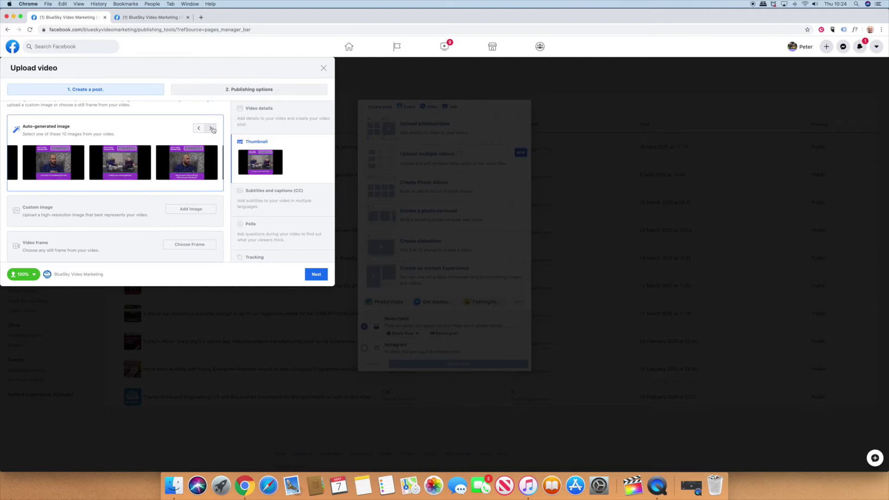
pyautogui.click(211, 129)
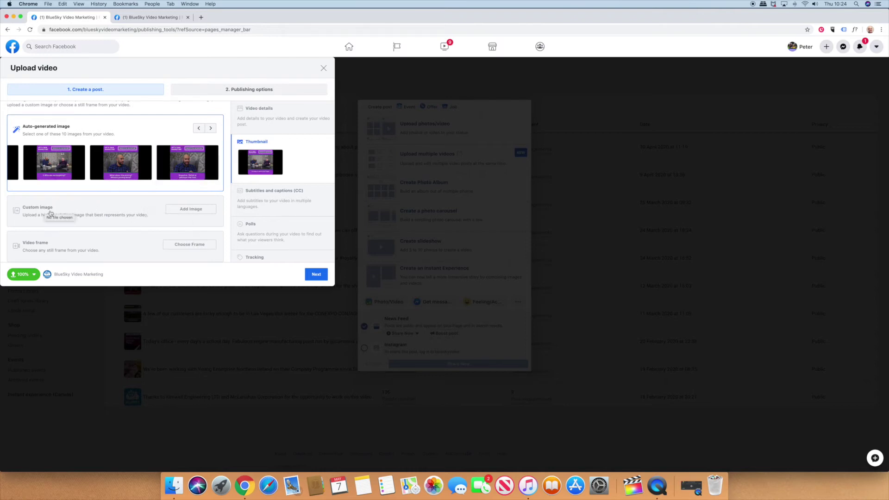
# Step: Upload let's talk marketing strategy.jpg as the custom thumbnail image
pyautogui.click(197, 210)
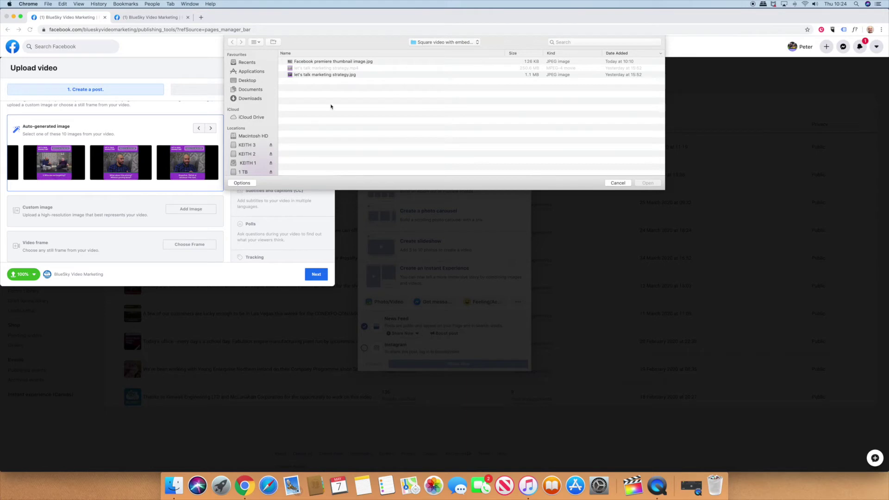
pyautogui.click(341, 75)
pyautogui.click(651, 183)
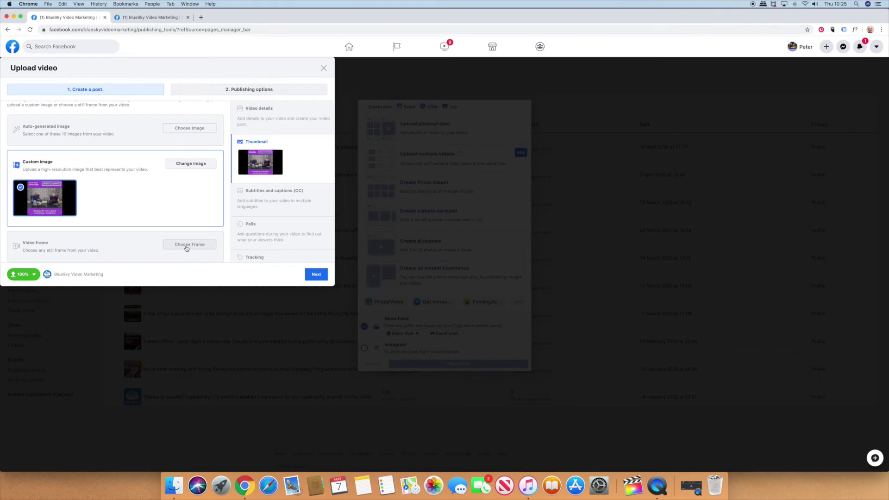
# Step: Review the Subtitles and captions options, then advance to Publishing options
pyautogui.click(313, 196)
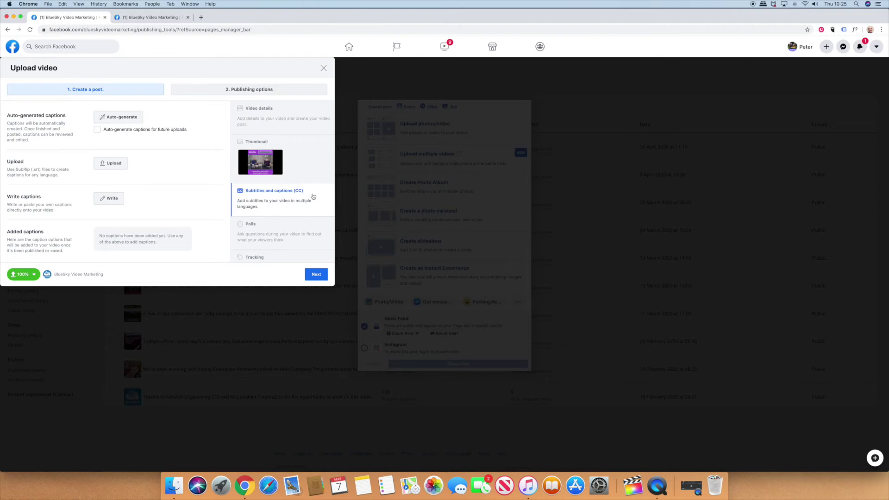
pyautogui.scroll(-3, 300, 200)
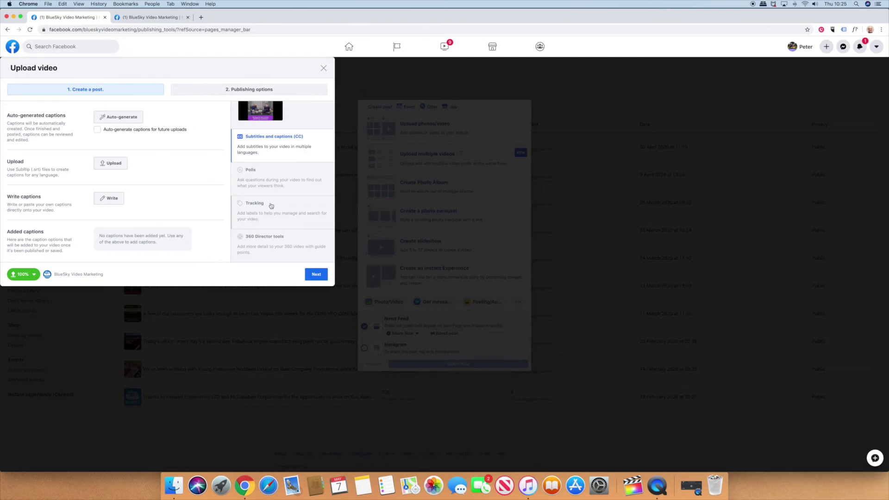
pyautogui.click(313, 276)
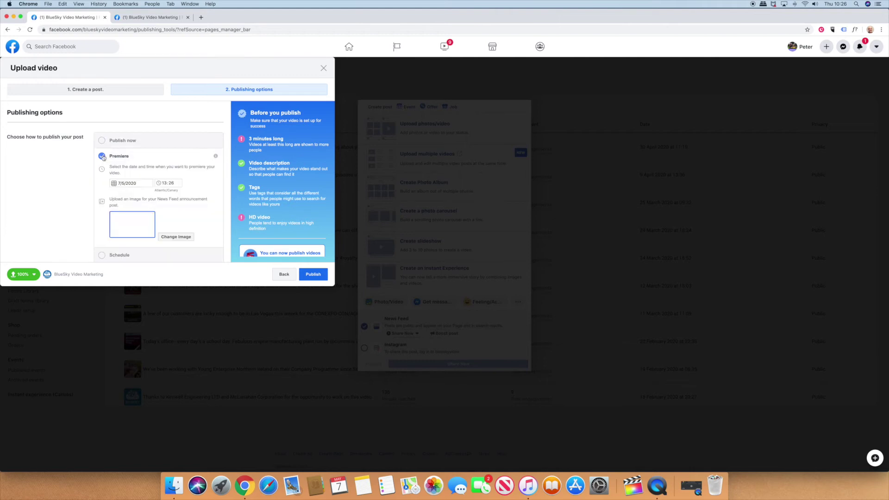
# Step: Choose Premiere, pick day 7 in the calendar and set the hour to 19 for 19:00
pyautogui.click(102, 156)
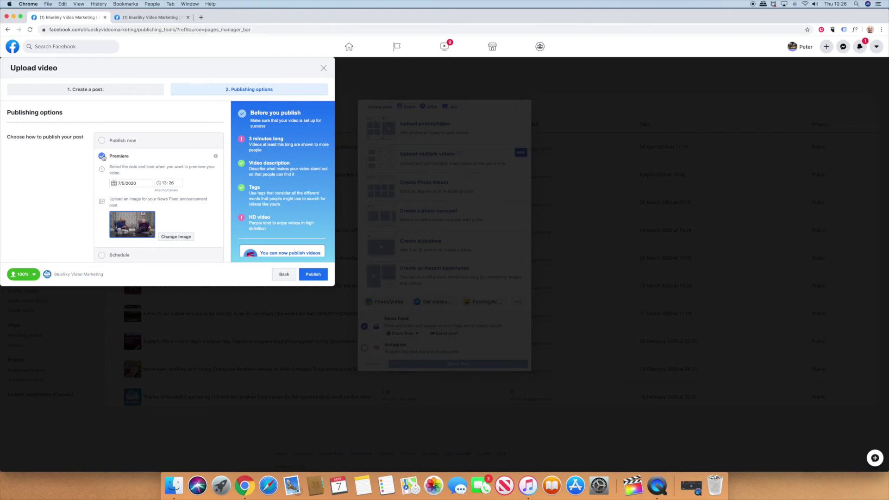
pyautogui.click(115, 185)
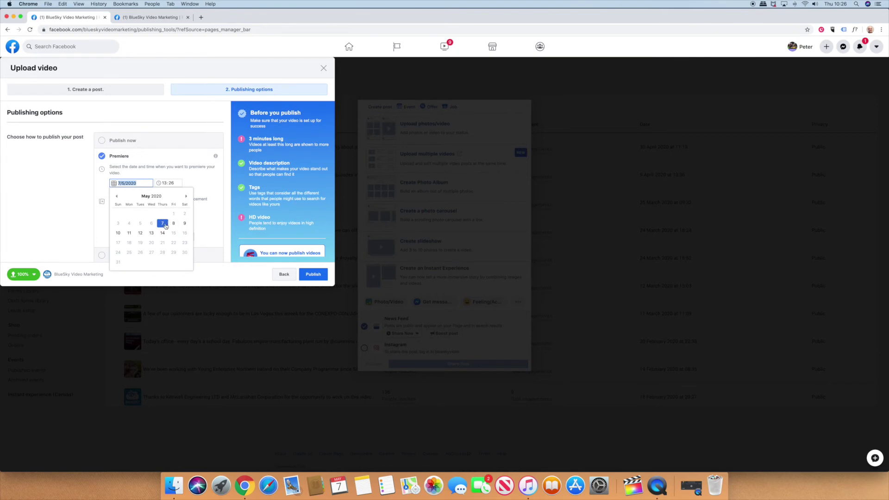
pyautogui.click(162, 224)
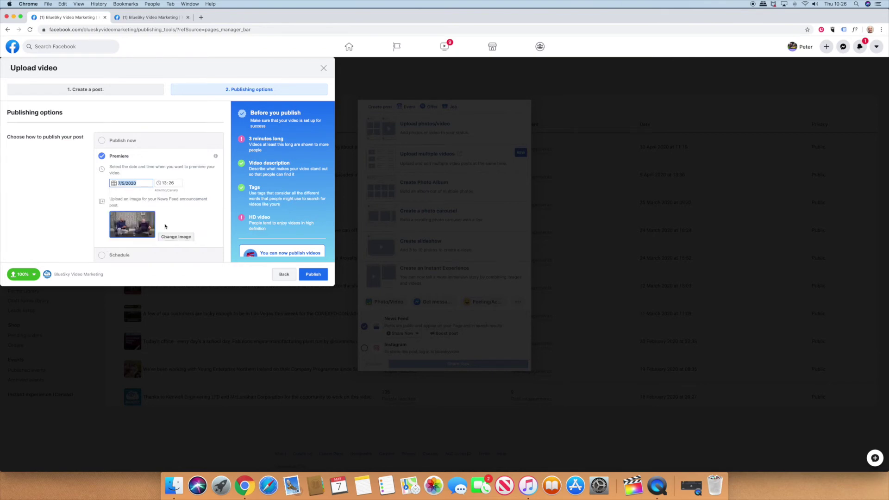
pyautogui.click(174, 184)
pyautogui.click(167, 185)
pyautogui.write('19')
pyautogui.click(174, 186)
pyautogui.scroll(-3, 200, 188)
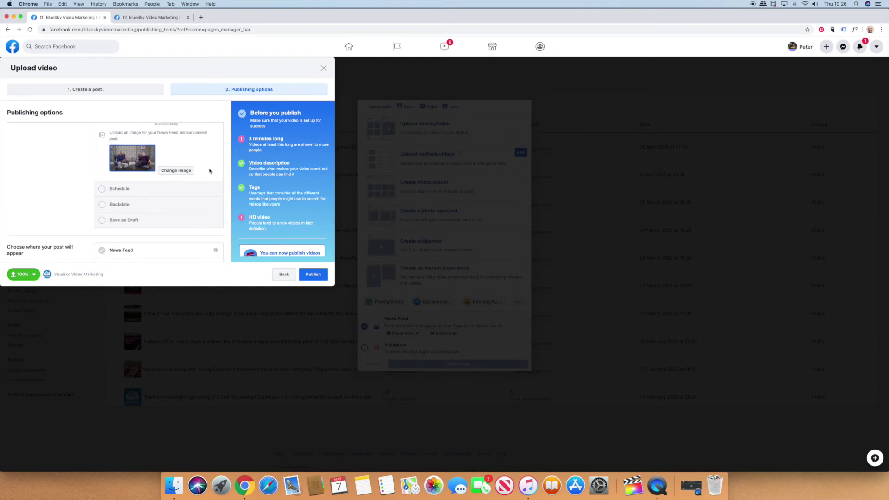
pyautogui.scroll(3, 204, 170)
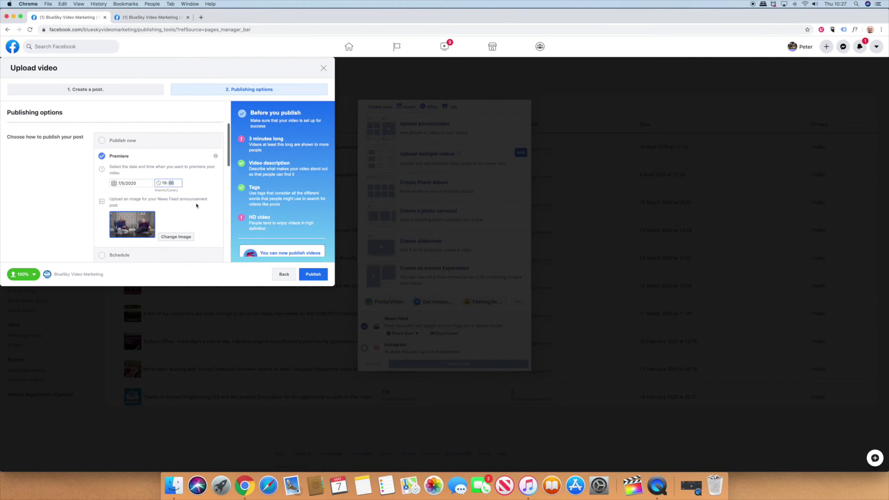
pyautogui.scroll(-1, 197, 206)
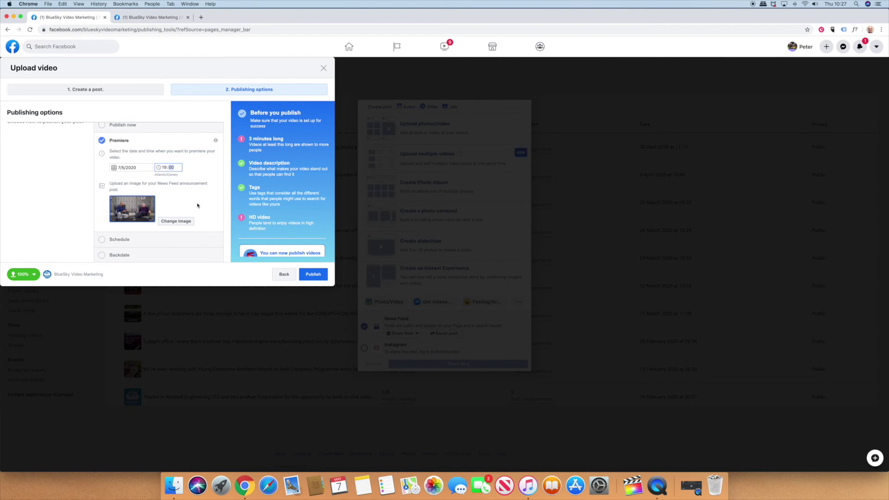
# Step: Replace the Premiere's News Feed image with Facebook premiere thumbnail image.jpg
pyautogui.click(184, 221)
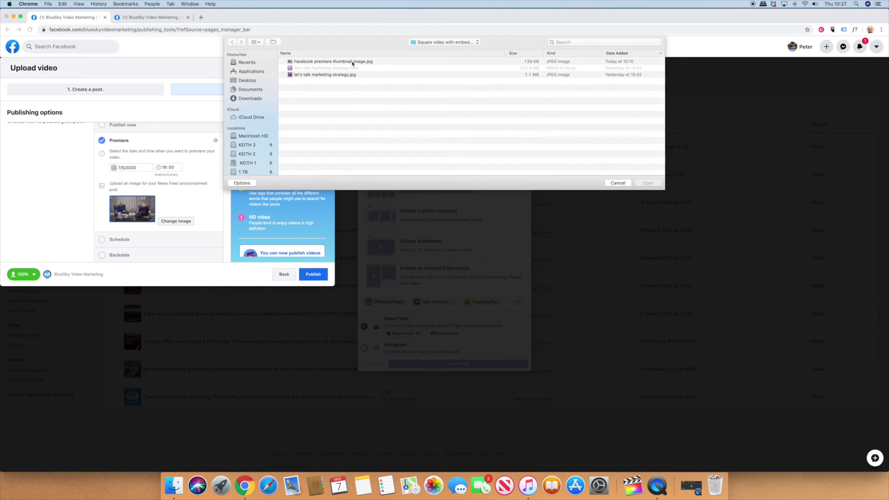
pyautogui.click(352, 62)
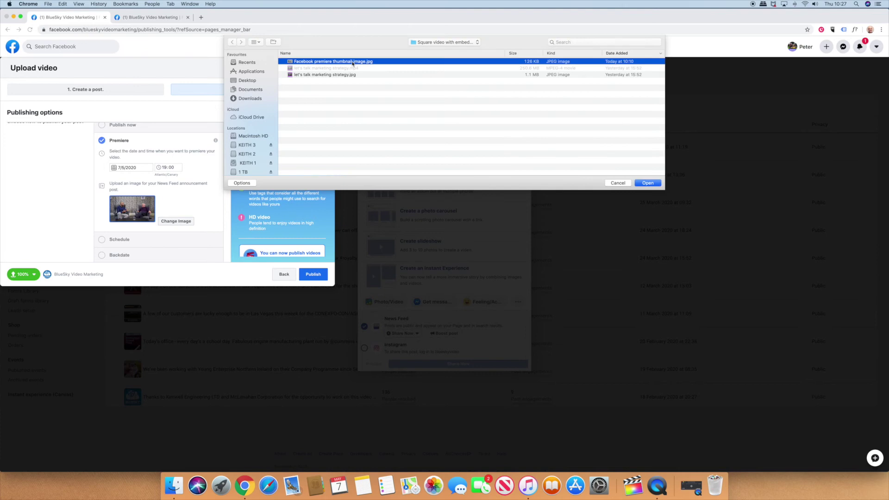
pyautogui.click(649, 184)
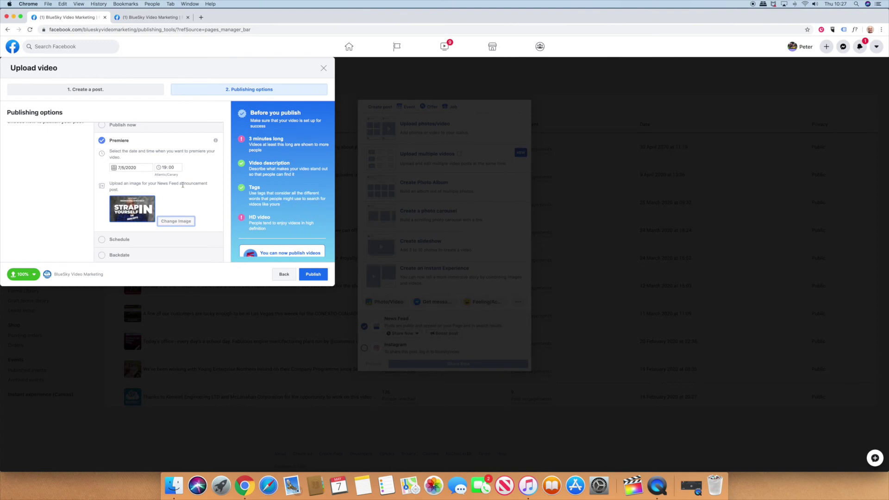
pyautogui.scroll(-5, 183, 184)
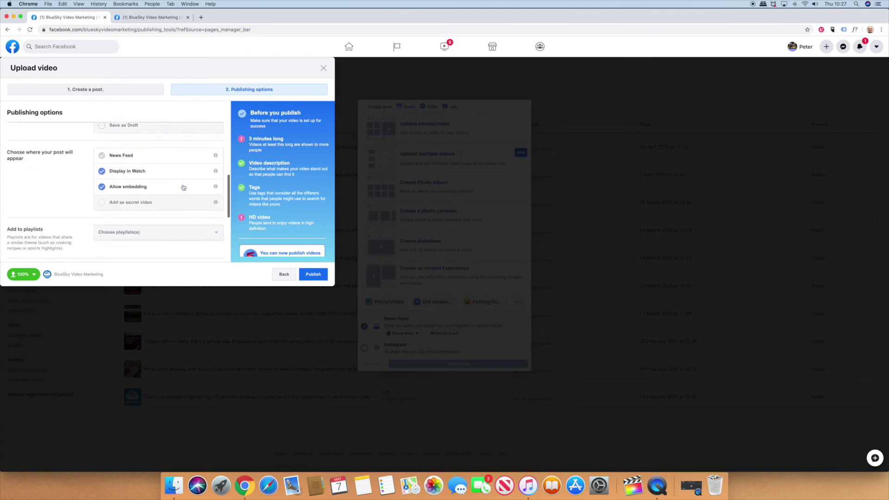
pyautogui.scroll(-2, 184, 187)
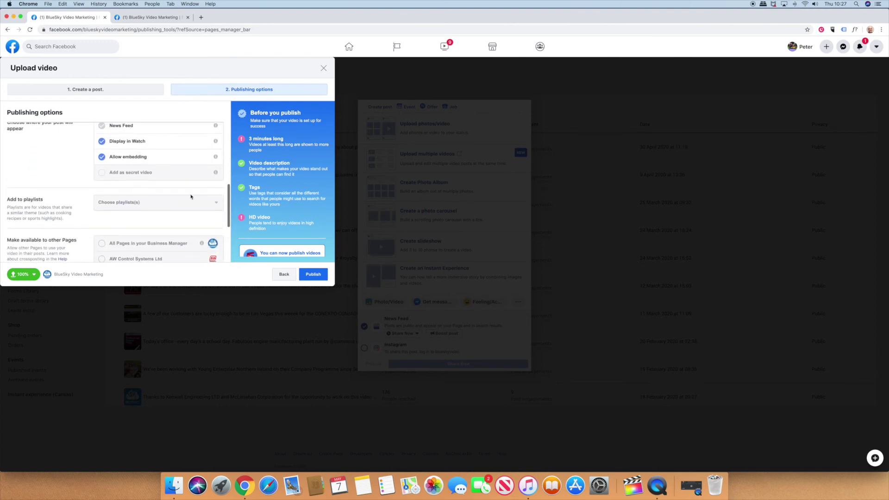
pyautogui.scroll(-1, 191, 197)
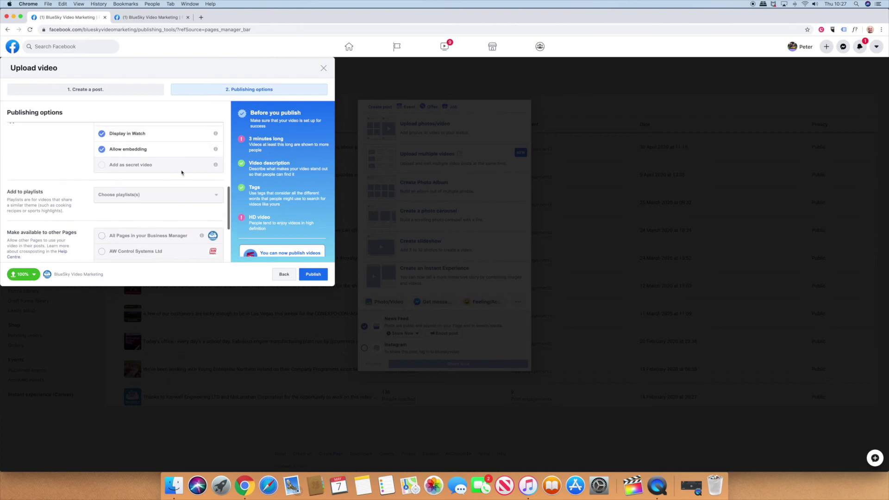
pyautogui.scroll(3, 181, 169)
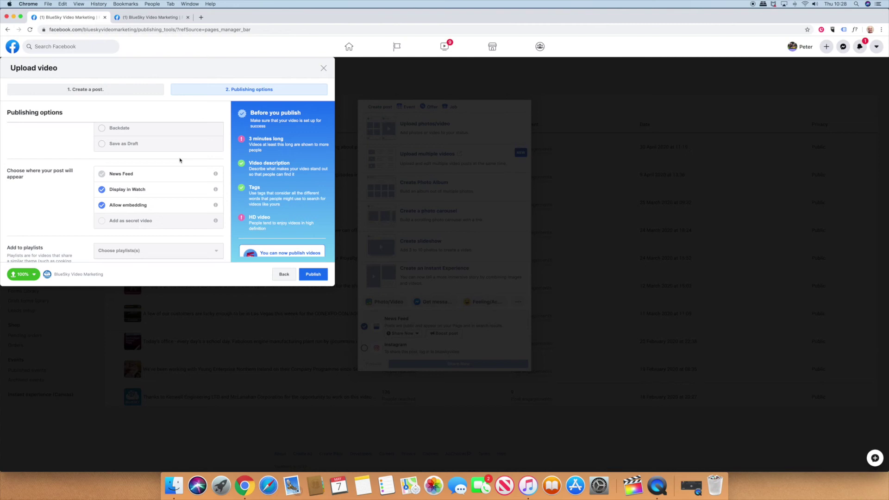
pyautogui.scroll(1, 179, 160)
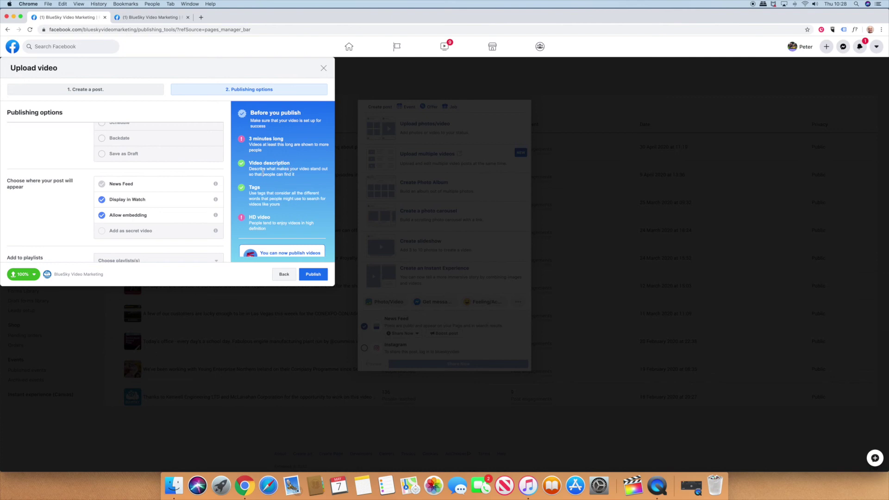
pyautogui.scroll(-3, 306, 190)
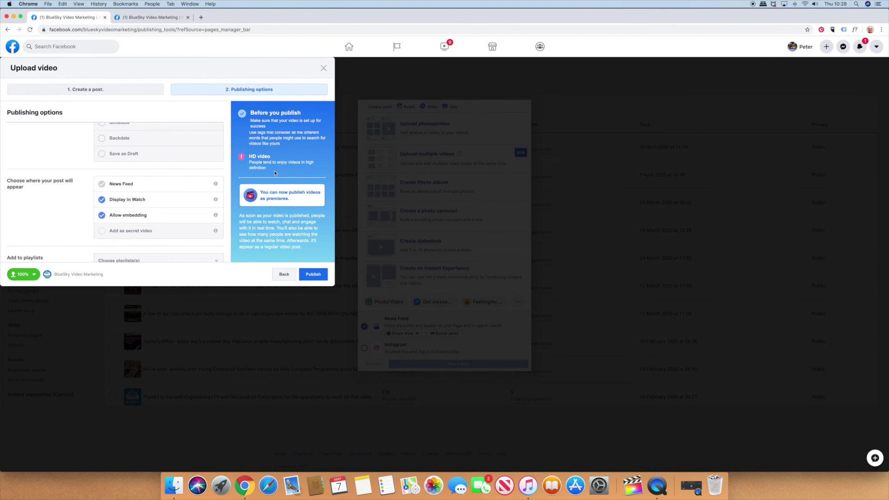
# Step: Publish the Premiere for today at 19:00 and set a reminder on the page's post
pyautogui.click(315, 277)
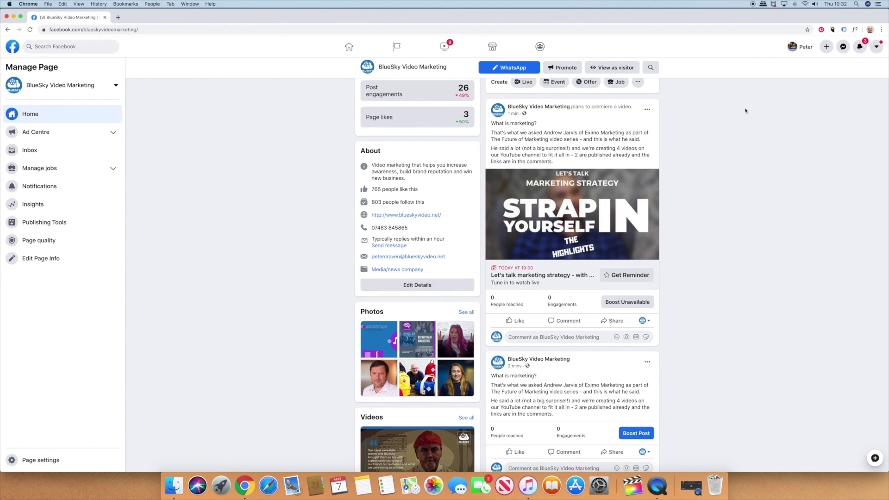
pyautogui.scroll(-1, 752, 132)
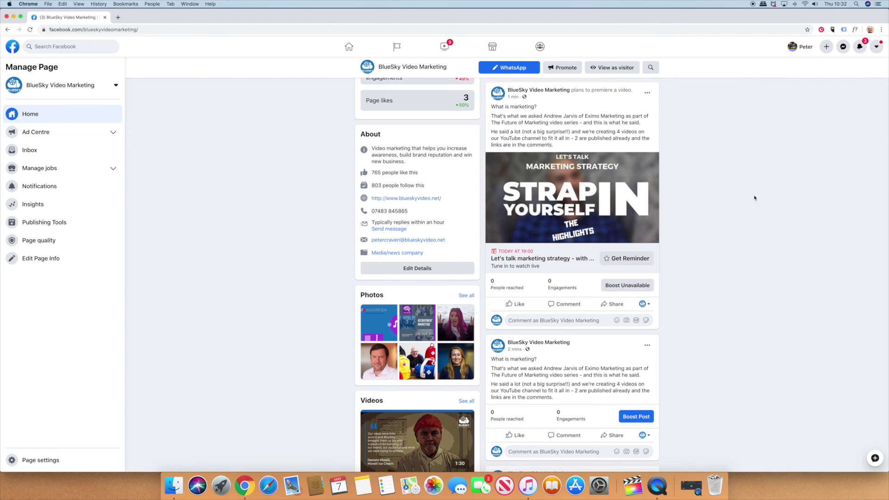
pyautogui.scroll(-4, 520, 204)
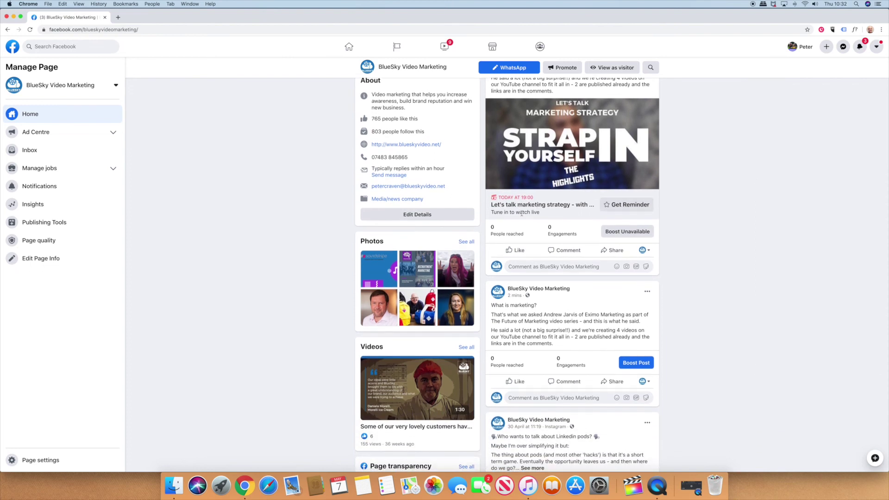
pyautogui.click(627, 206)
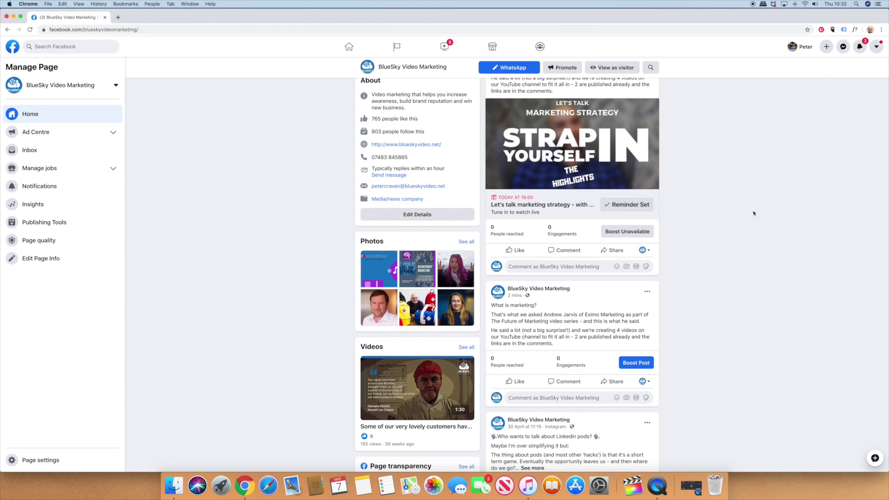